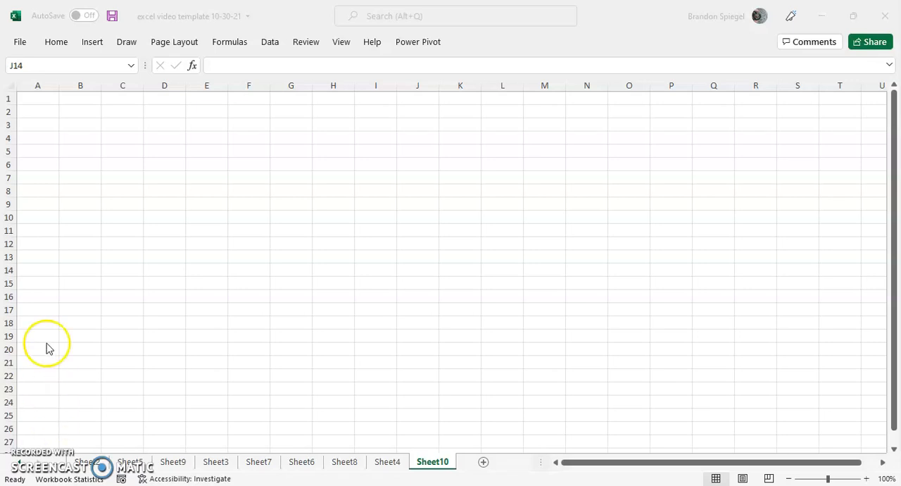
Step: Customize the ribbon to include the Developer tab among the main tabs
click(20, 42)
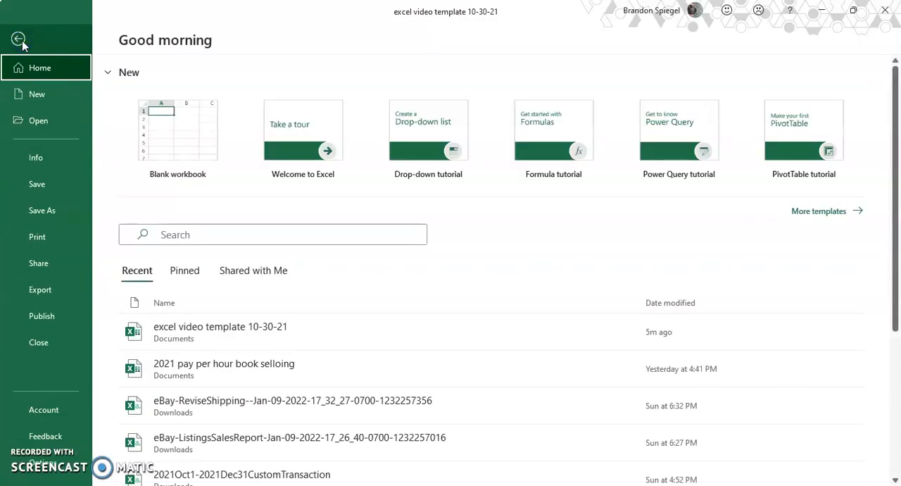
click(80, 473)
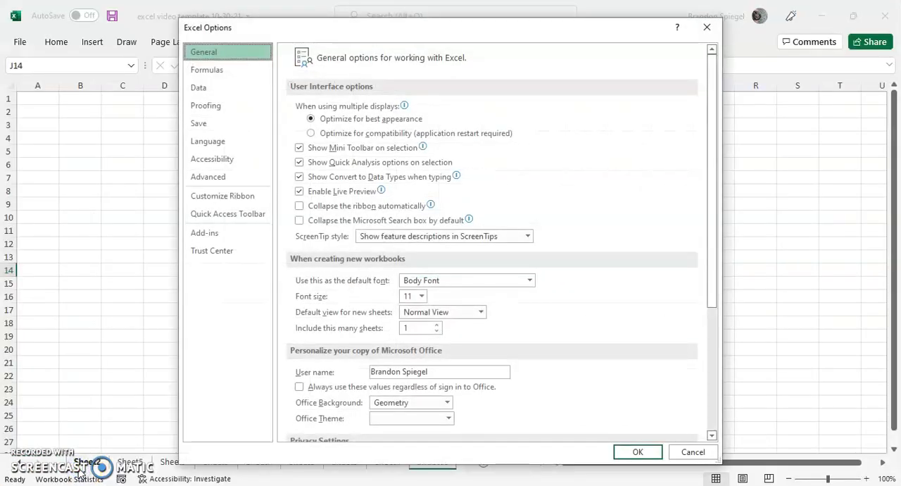
click(222, 200)
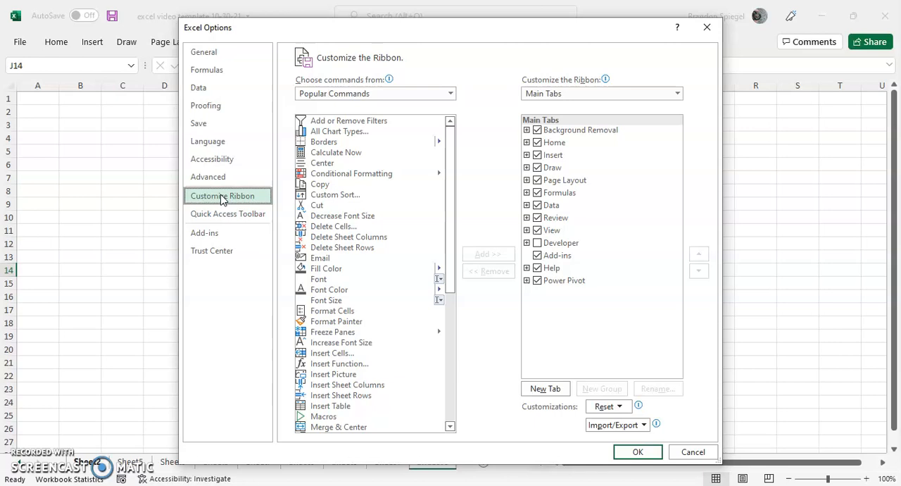
click(529, 94)
click(534, 96)
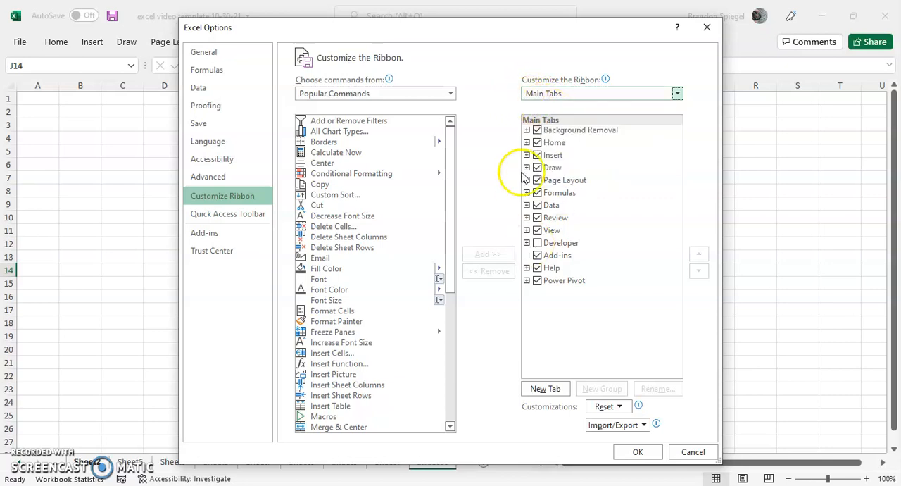
click(560, 96)
click(544, 92)
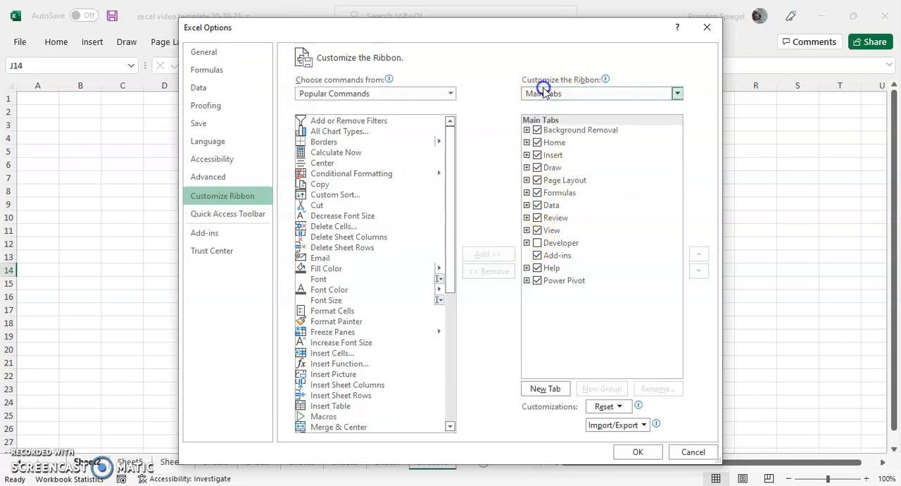
click(538, 244)
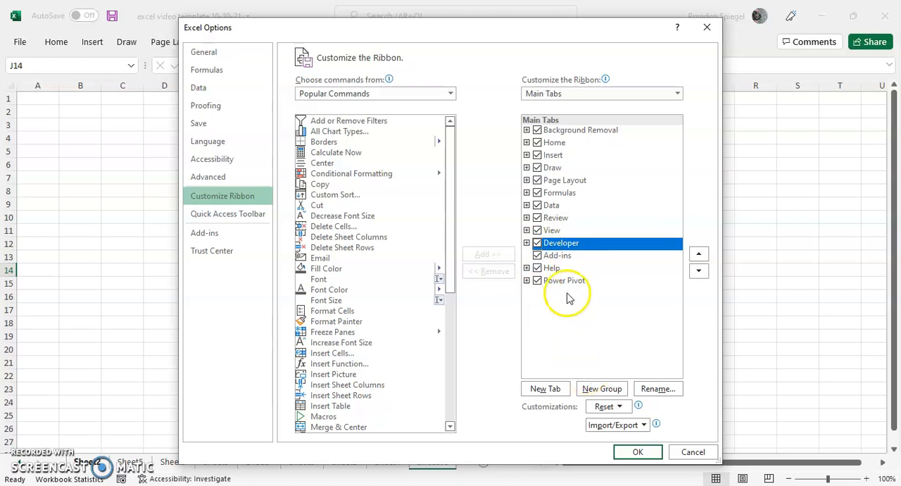
click(632, 452)
click(263, 134)
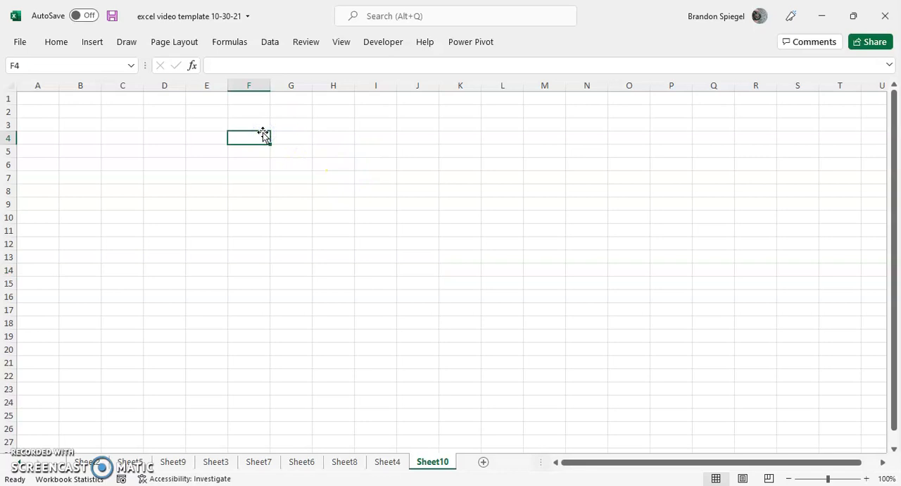
Step: Insert a form control button about 2.4 by 0.69 inches across G5 to J8, assigning it the macro name Button1_Click
click(384, 43)
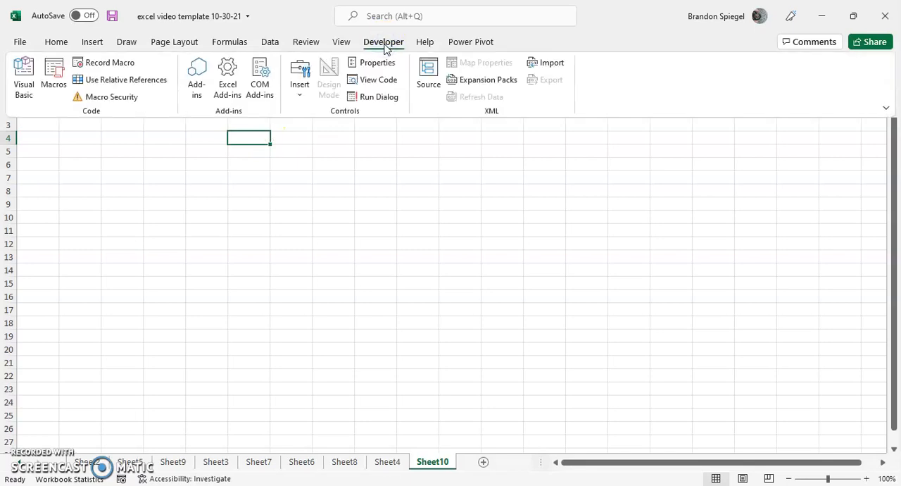
click(298, 89)
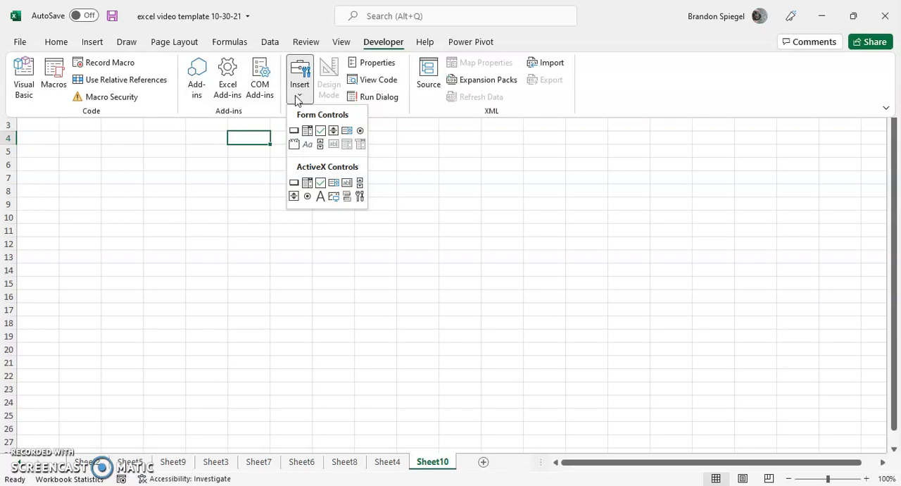
click(294, 134)
drag(288, 150, 438, 191)
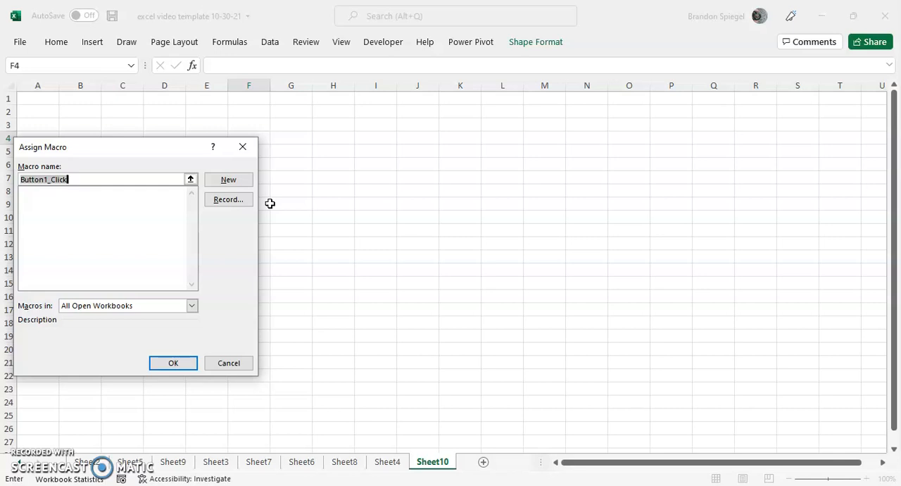
click(173, 364)
click(339, 253)
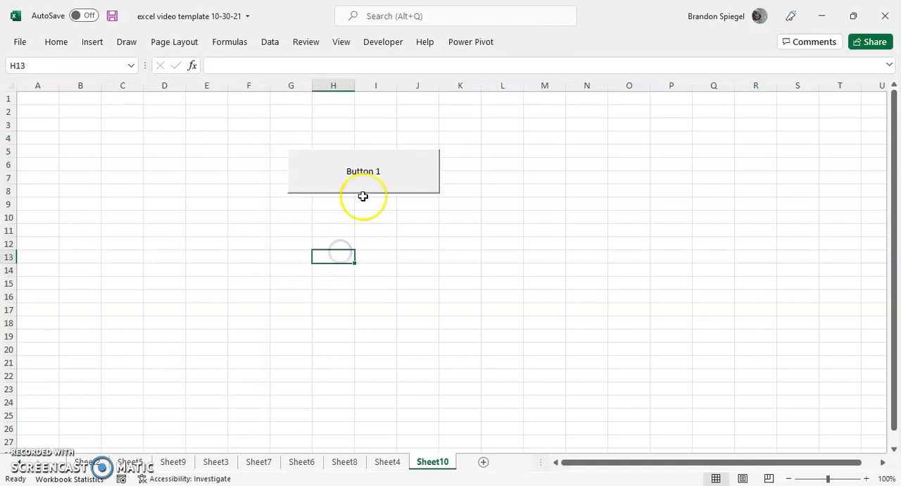
Step: Test the new button by running its assigned macro
click(388, 188)
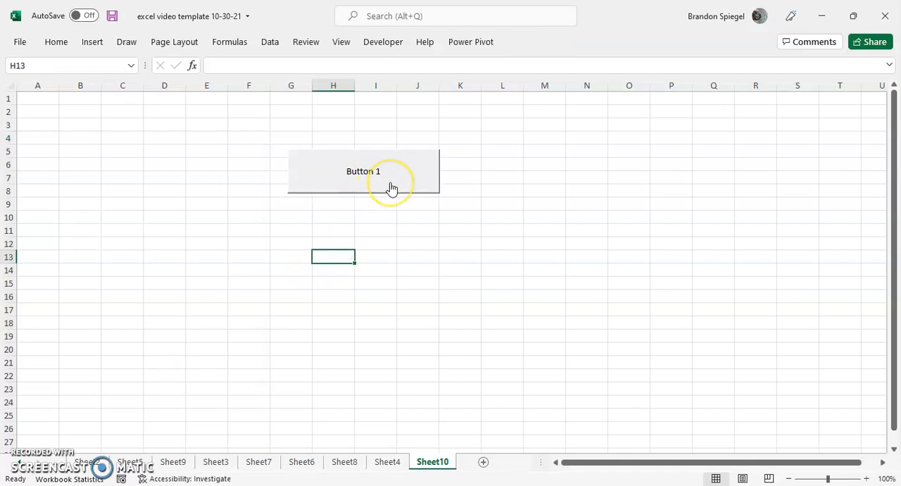
click(392, 188)
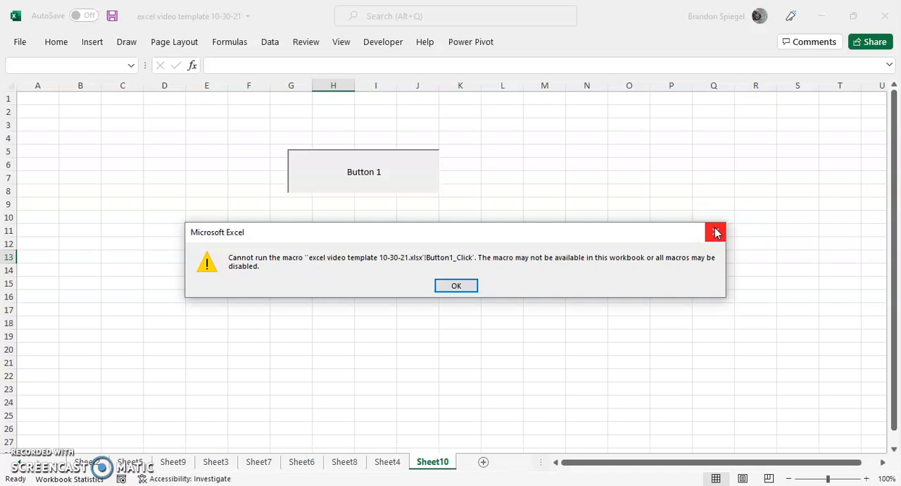
click(716, 233)
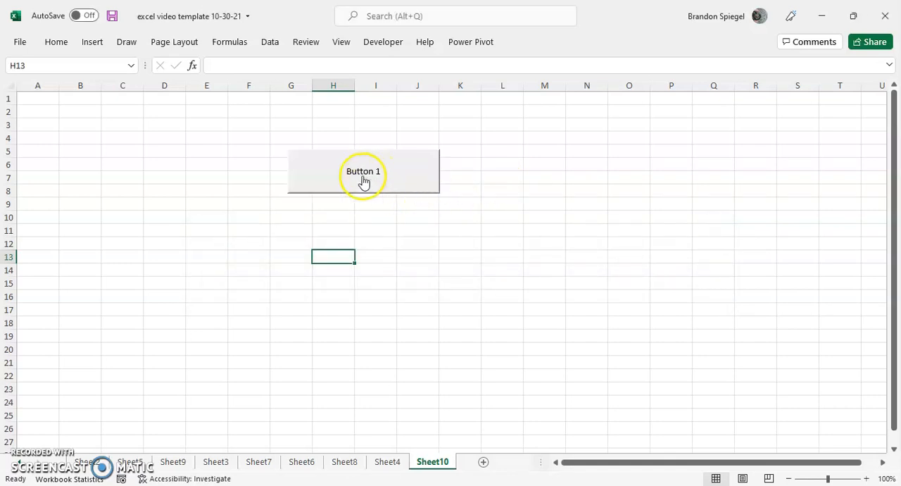
click(340, 186)
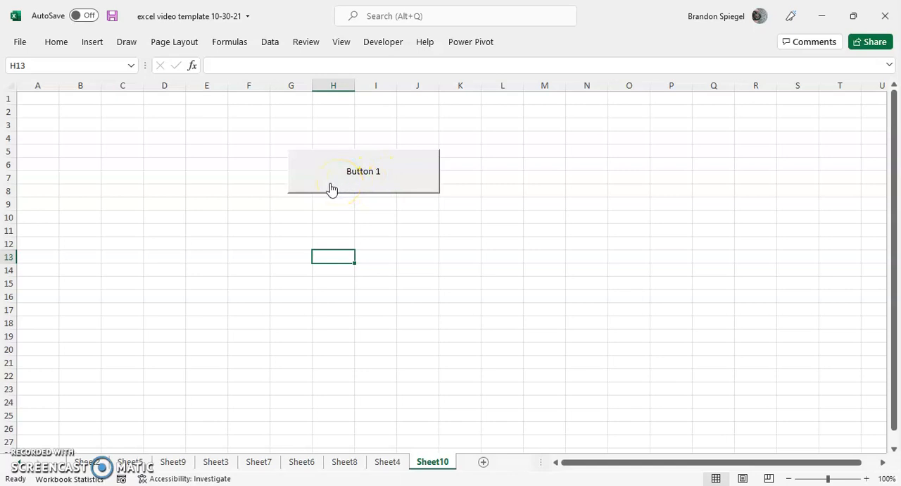
Step: Replace the button's caption with "Subscribe Button"
right_click(331, 187)
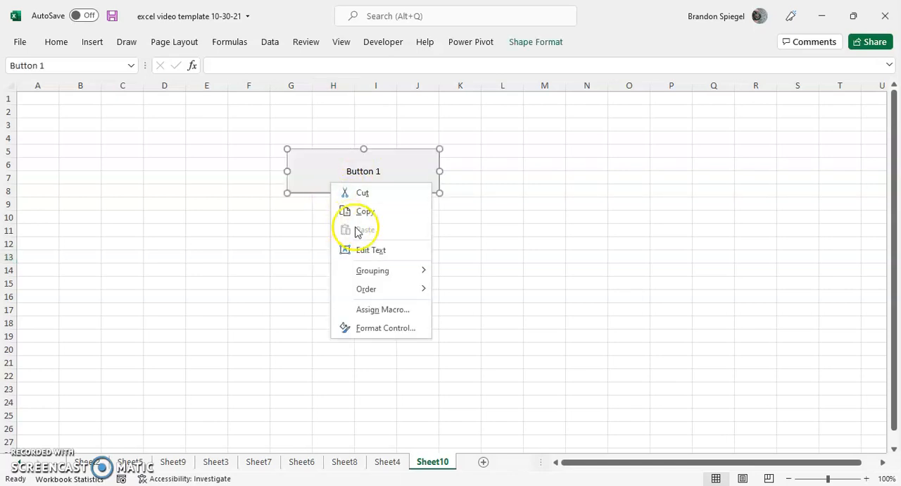
click(365, 250)
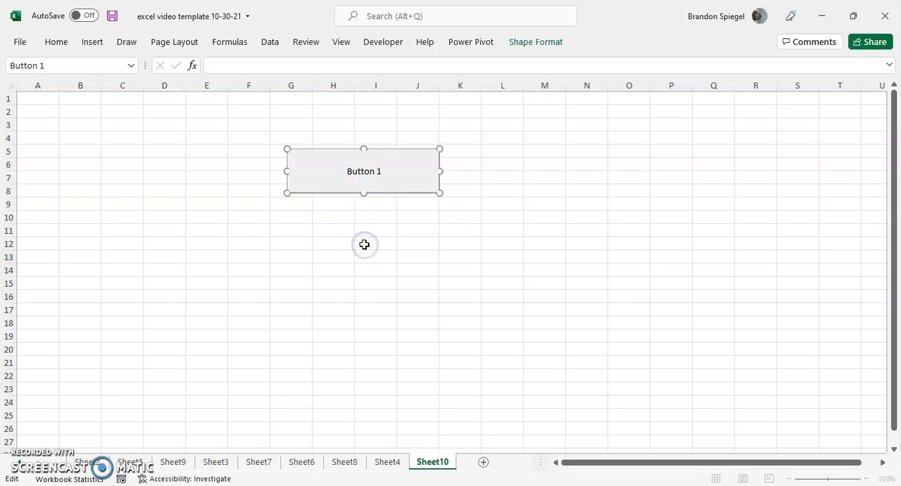
key(ctrl+a)
key(Right)
key(shift+Left)
key(shift+Left)
key(shift+Left)
key(shift+Left)
key(shift+Left)
key(shift+Left)
key(shift+Left)
key(shift+Right)
key(shift+Right)
key(shift+Left)
key(shift+Left)
key(BackSpace)
text(Subscribe Buttto)
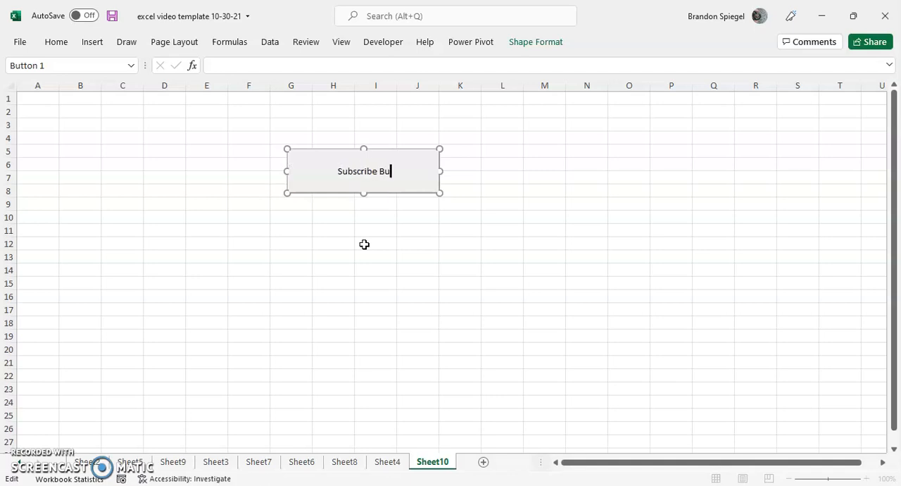
key(BackSpace)
key(BackSpace)
text(on)
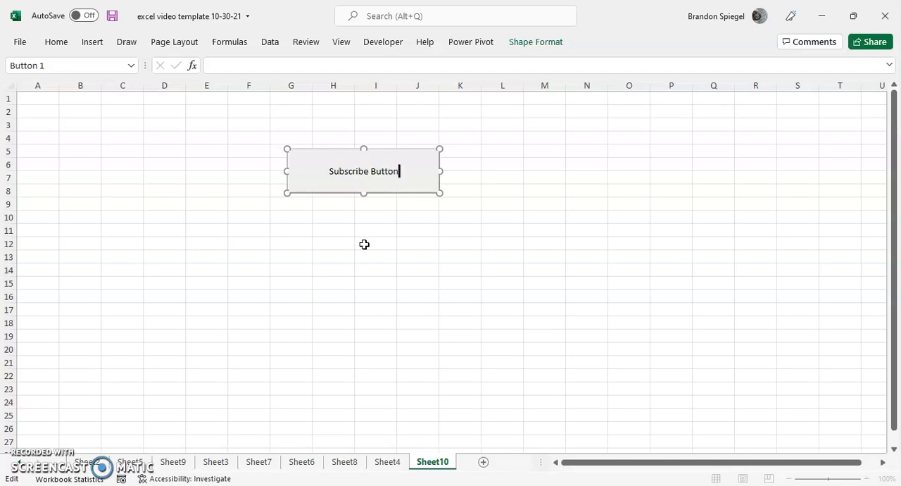
click(394, 236)
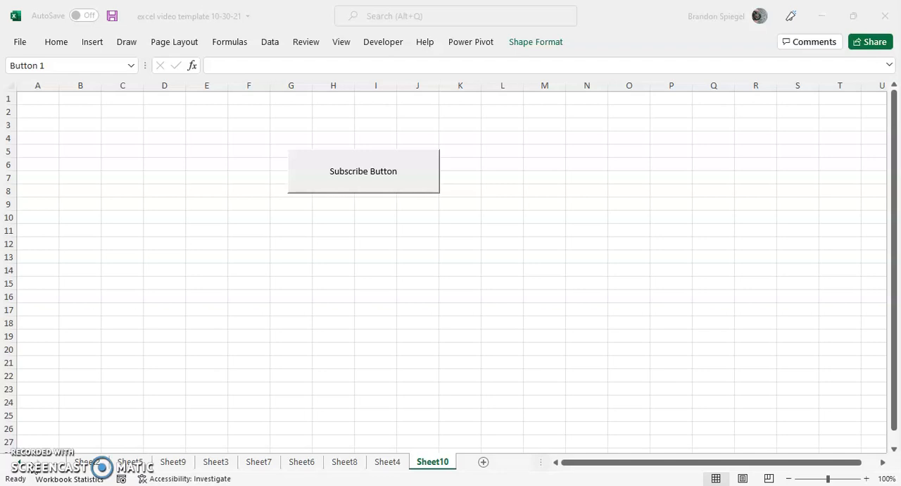
Step: Examine the shape formatting and alignment options available for the Subscribe Button
click(385, 259)
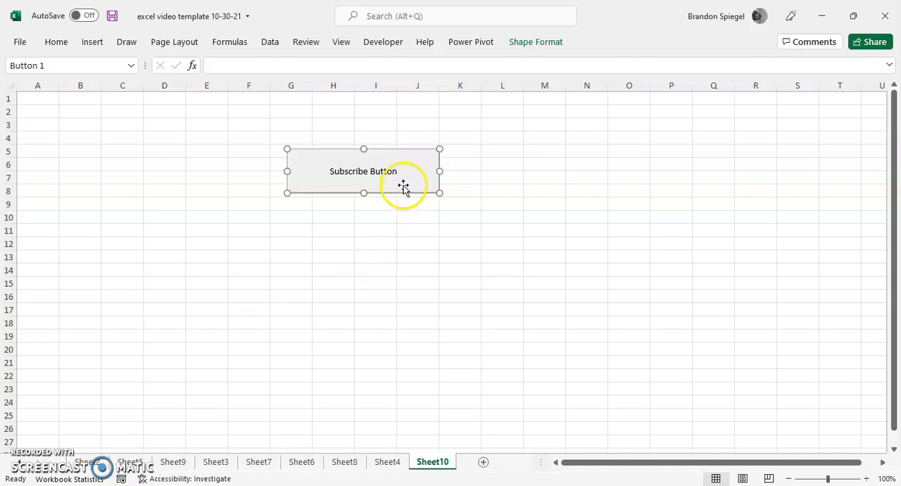
right_click(405, 188)
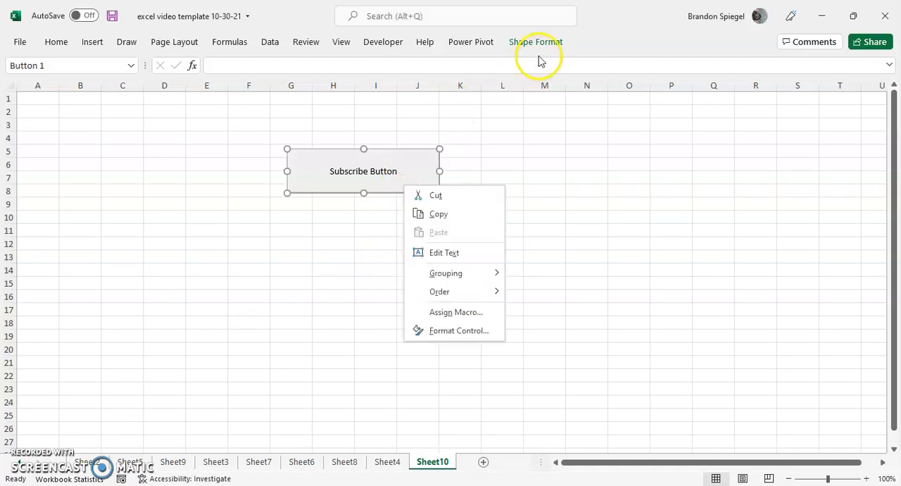
click(521, 41)
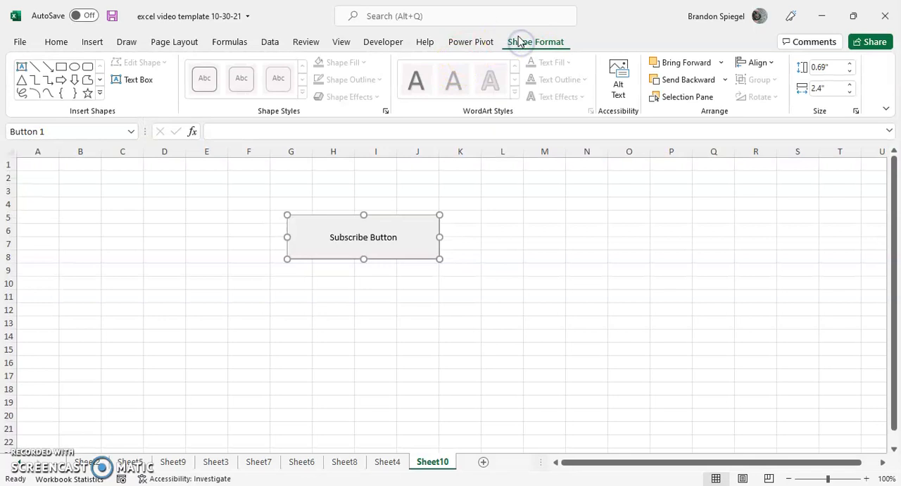
click(77, 70)
click(72, 68)
click(75, 82)
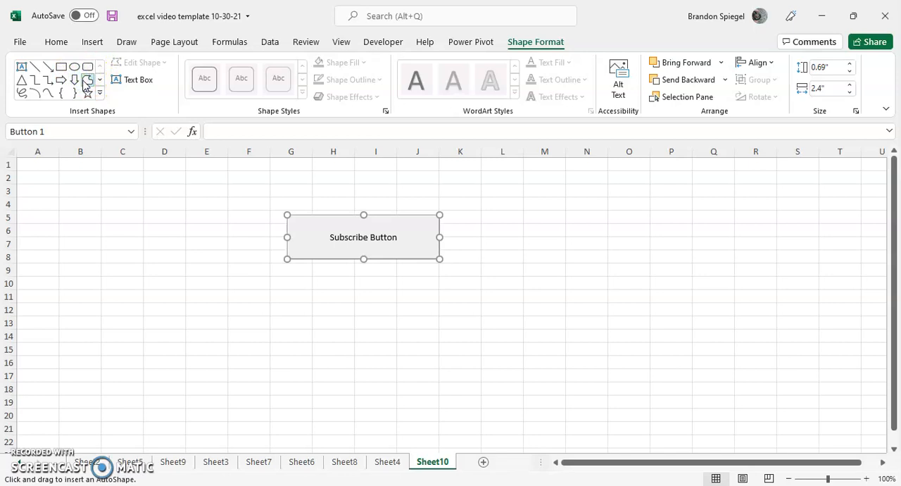
click(757, 63)
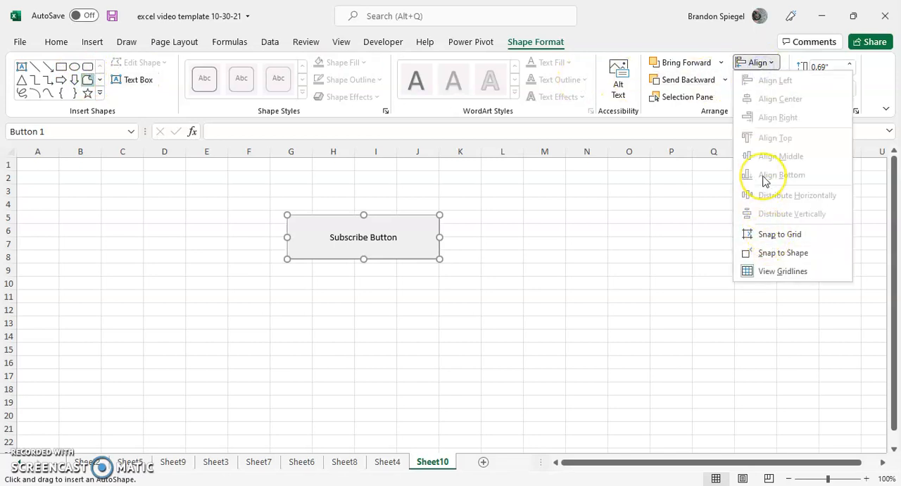
click(497, 270)
click(485, 258)
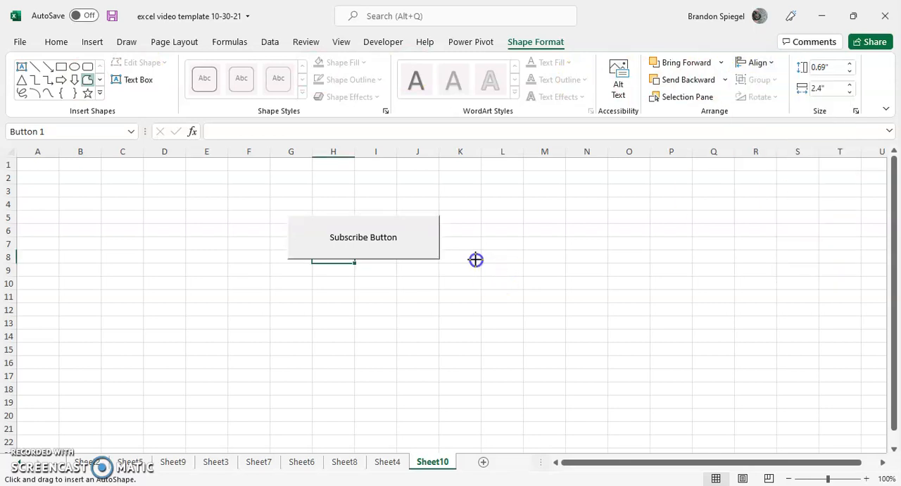
Step: Format the Subscribe Button's text as Aharoni, bold, size 14, in teal through its control formatting settings
right_click(405, 255)
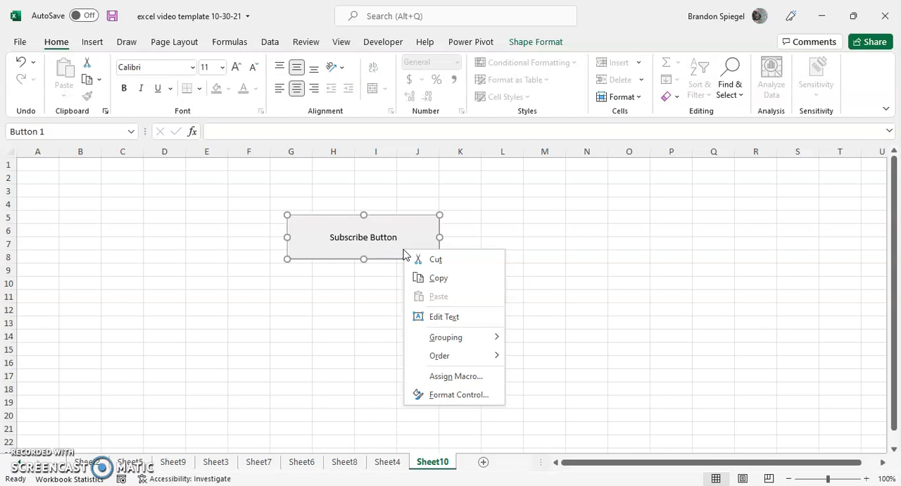
click(454, 395)
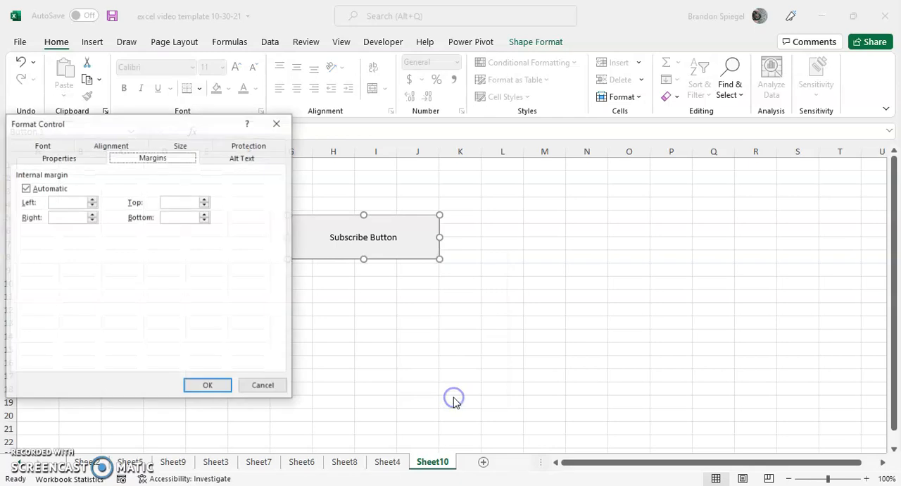
click(41, 144)
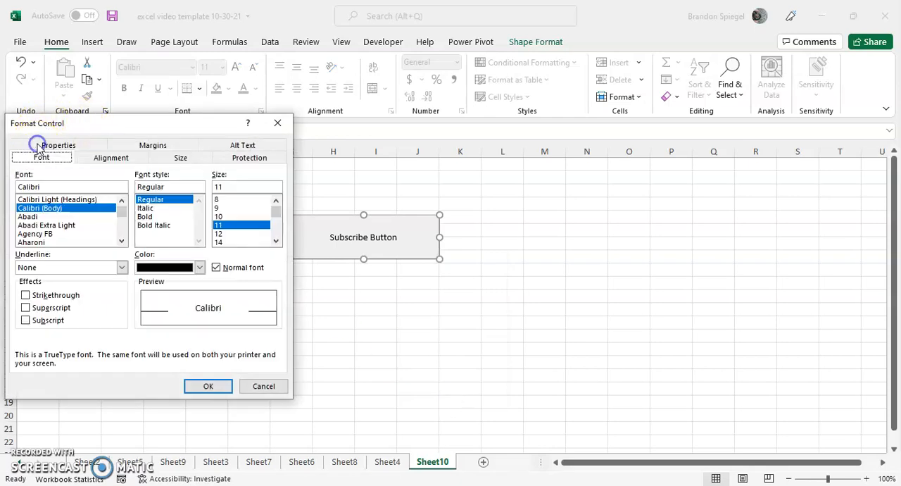
click(42, 241)
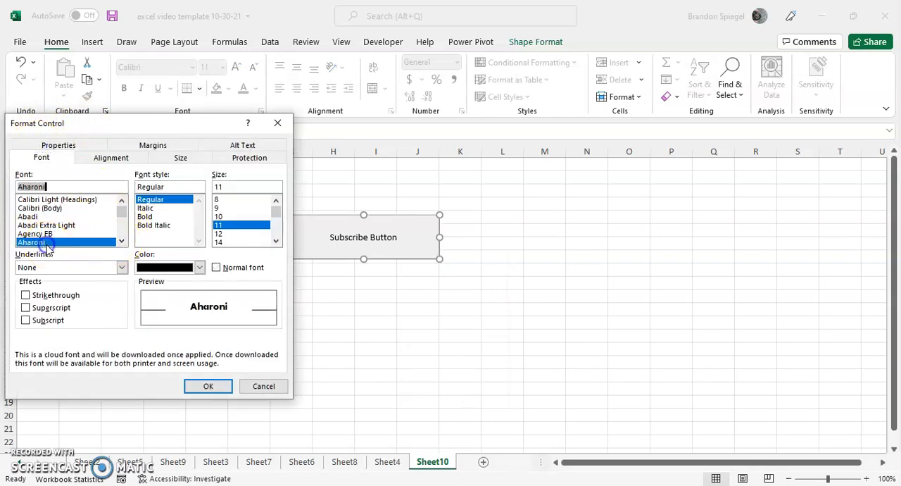
click(167, 266)
click(162, 312)
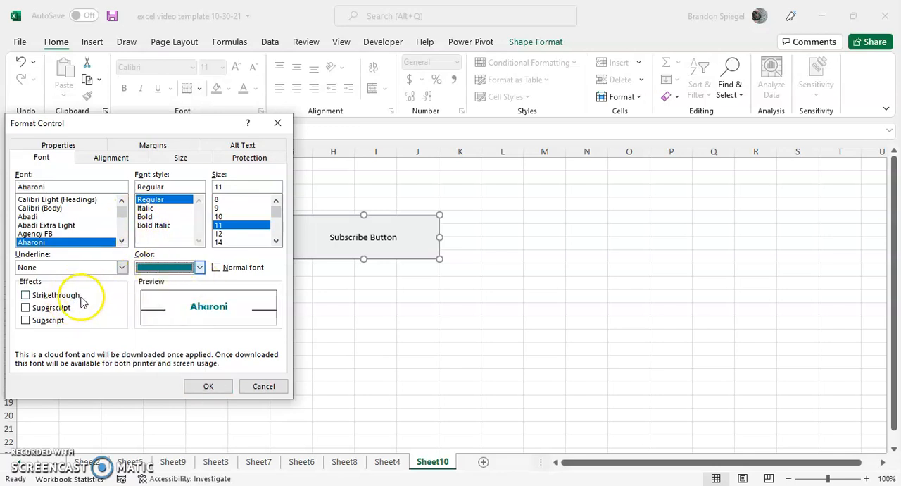
click(60, 311)
click(59, 312)
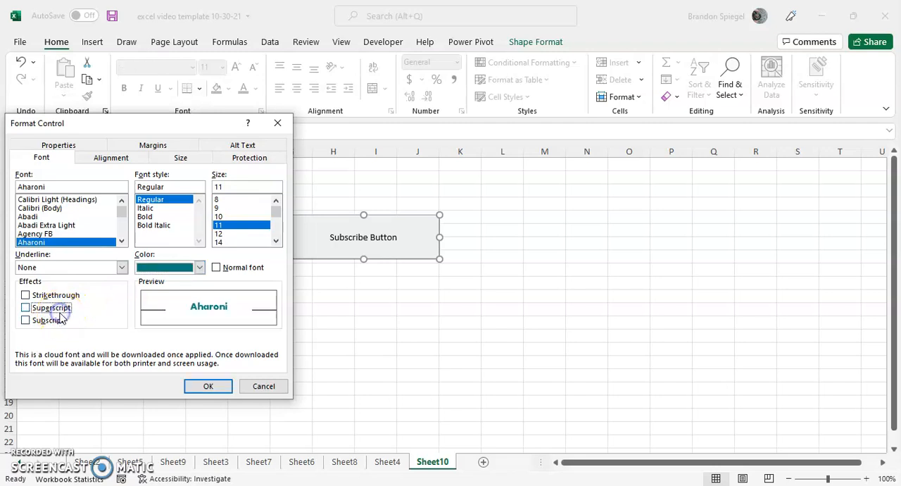
click(241, 242)
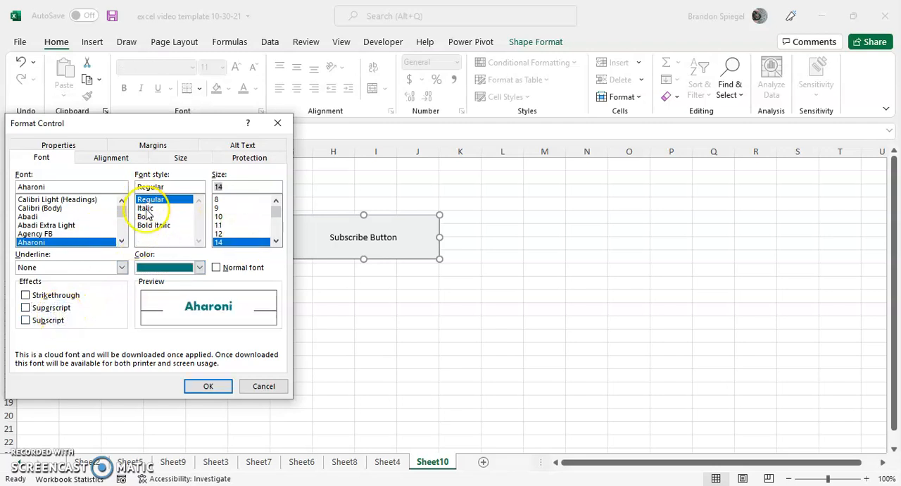
click(145, 208)
click(145, 217)
Step: Examine the Subscribe Button's alignment, object positioning, protection, alternative text and size settings
click(111, 157)
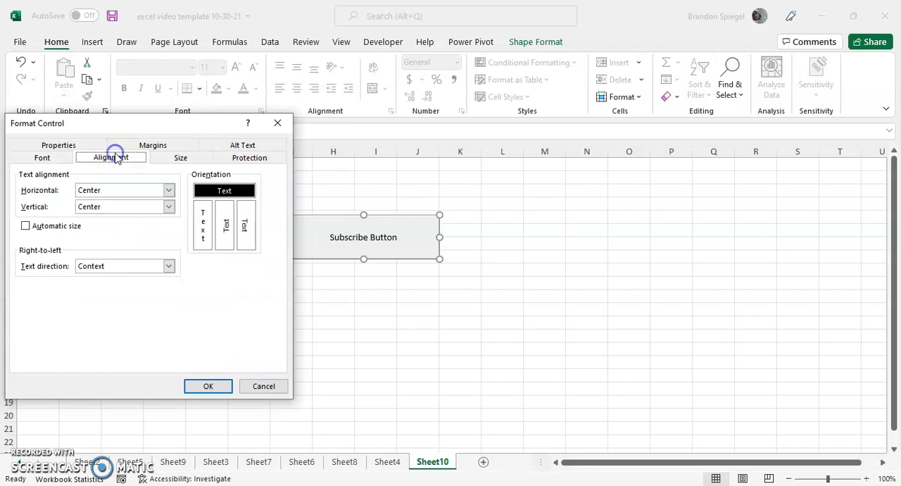
click(79, 145)
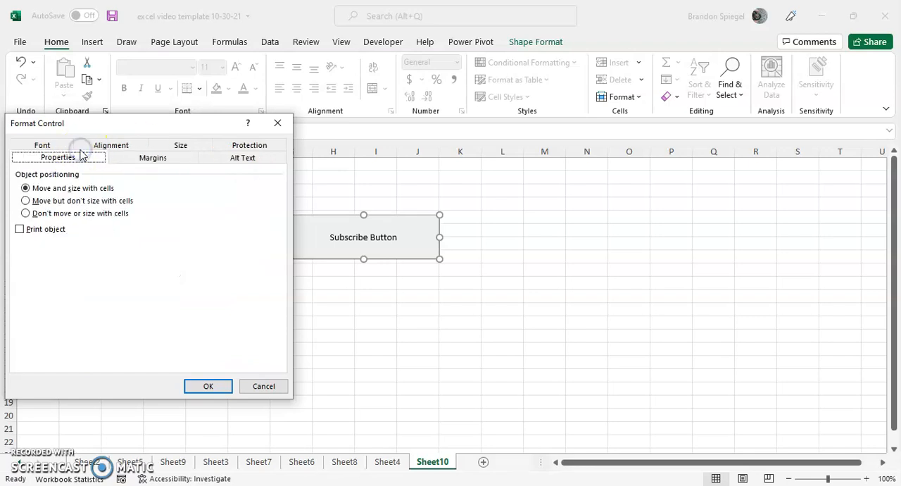
click(154, 159)
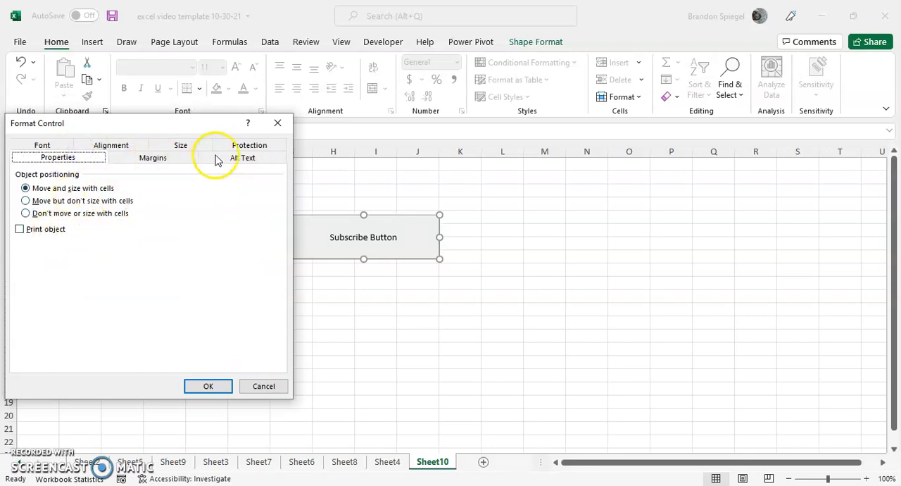
click(261, 144)
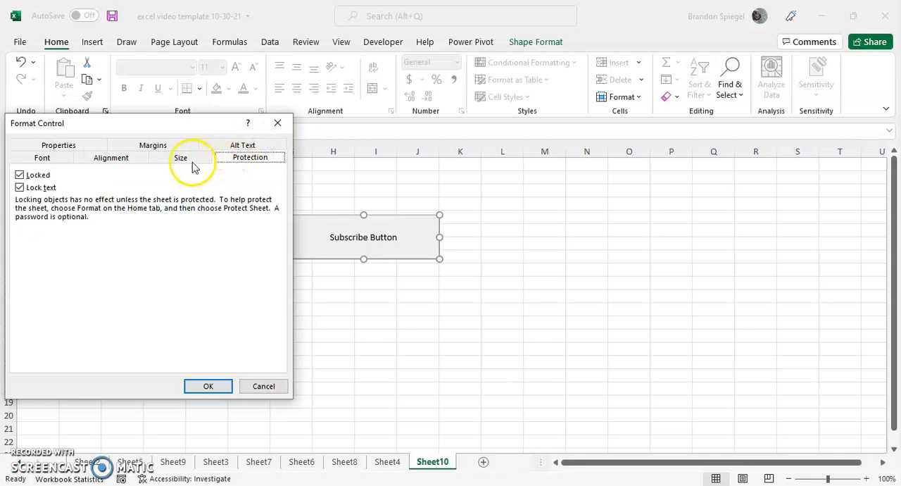
click(185, 159)
click(257, 165)
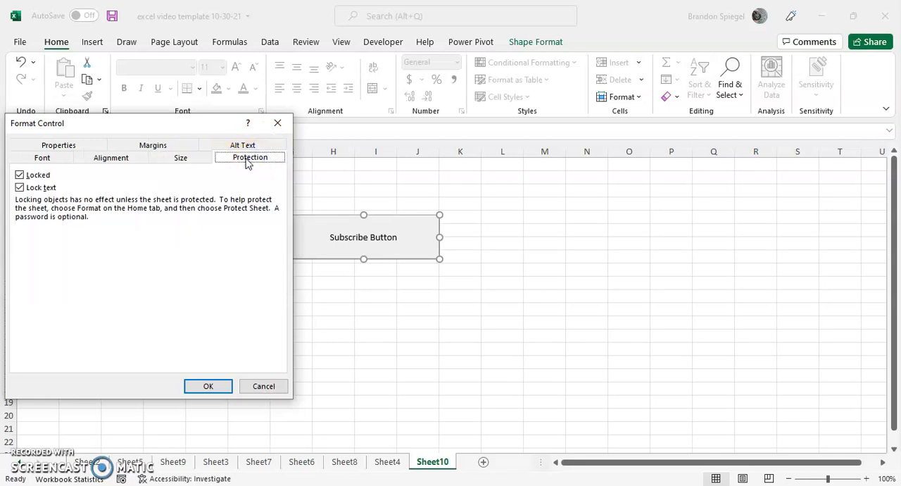
click(244, 144)
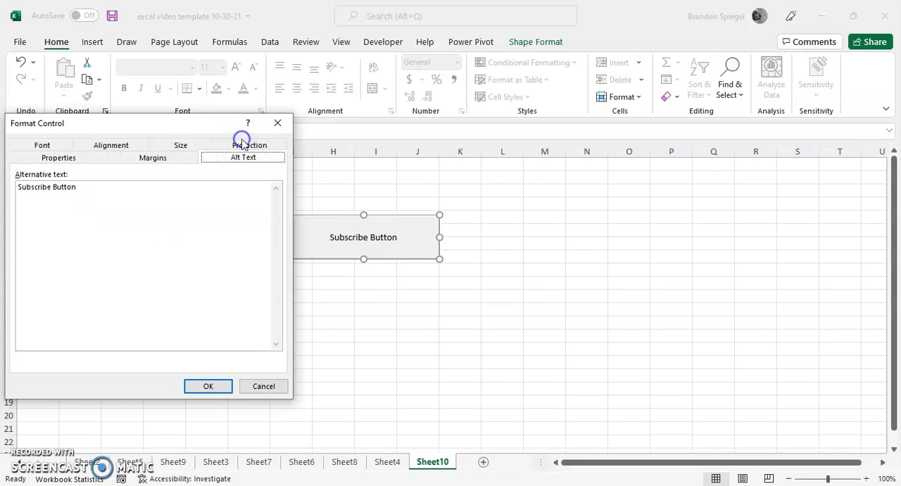
click(182, 146)
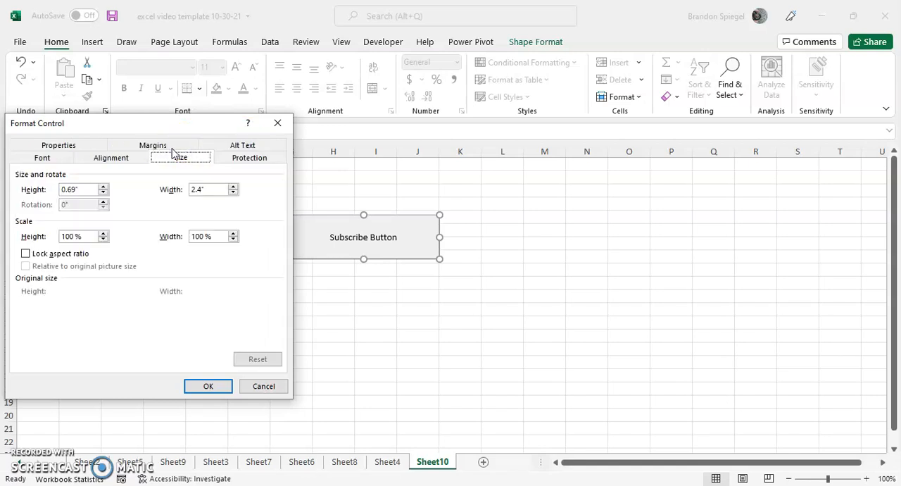
Step: Set the Subscribe Button's left internal margin to 0.5", apply the control formatting and deselect the button
click(166, 147)
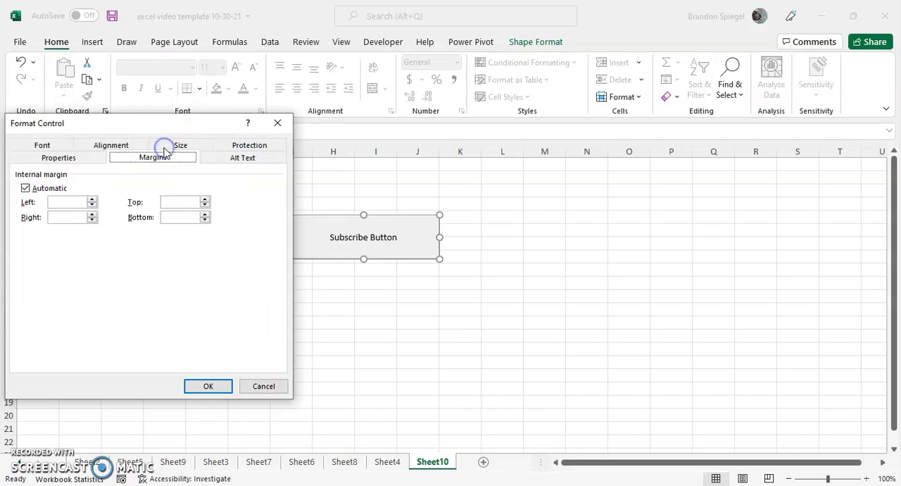
click(92, 203)
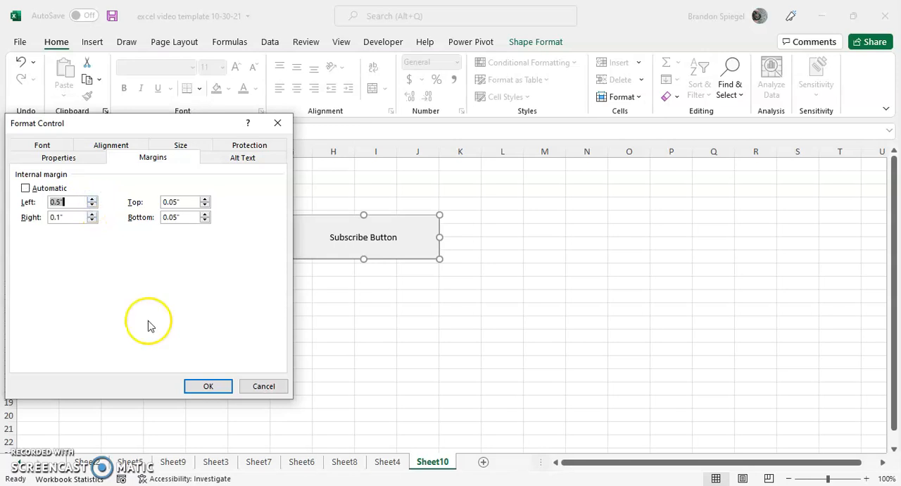
click(204, 387)
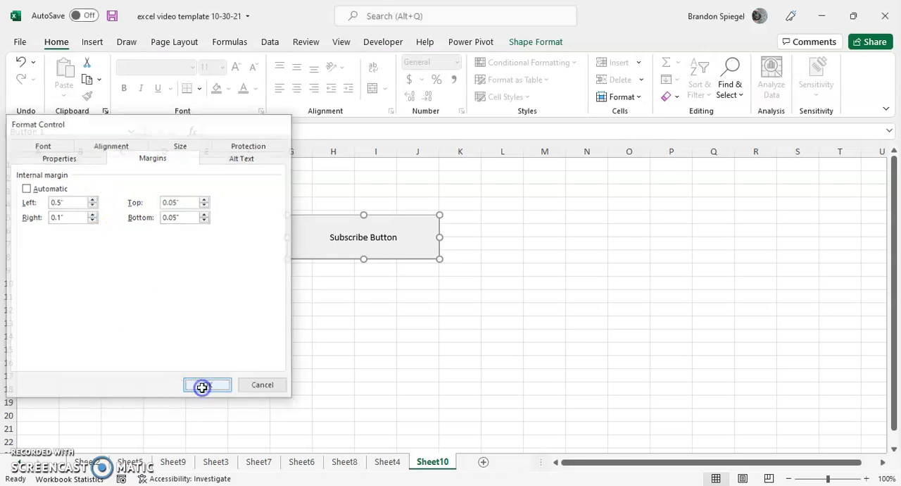
click(303, 309)
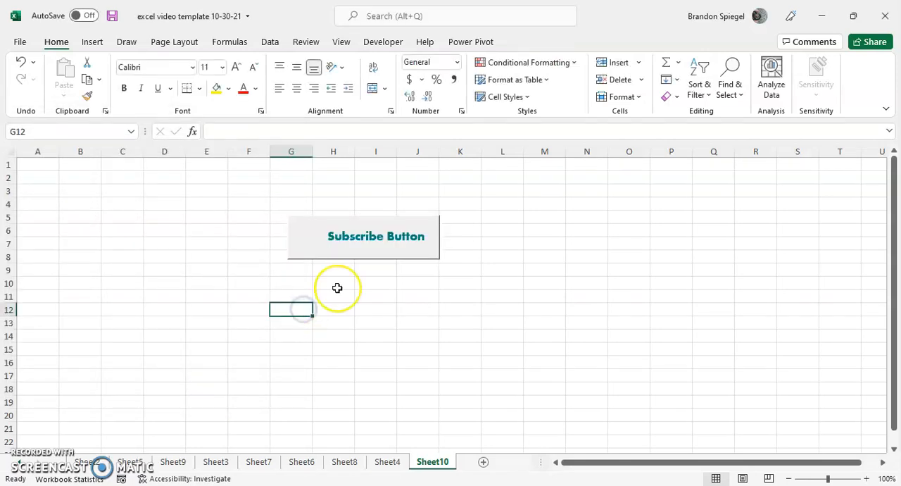